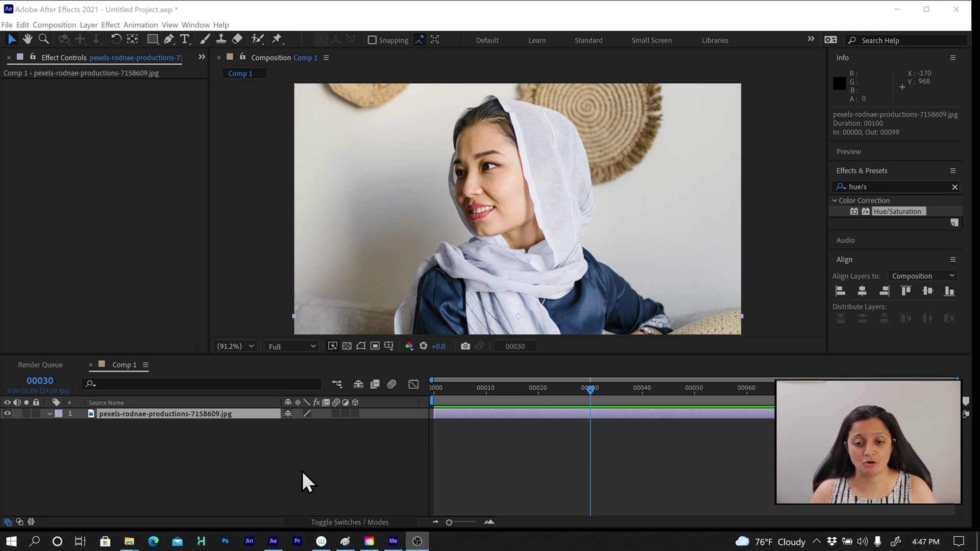
# - Return to After Effects and clear the 'hue/s' text from the Effects & Presets search
pyautogui.click(138, 414)
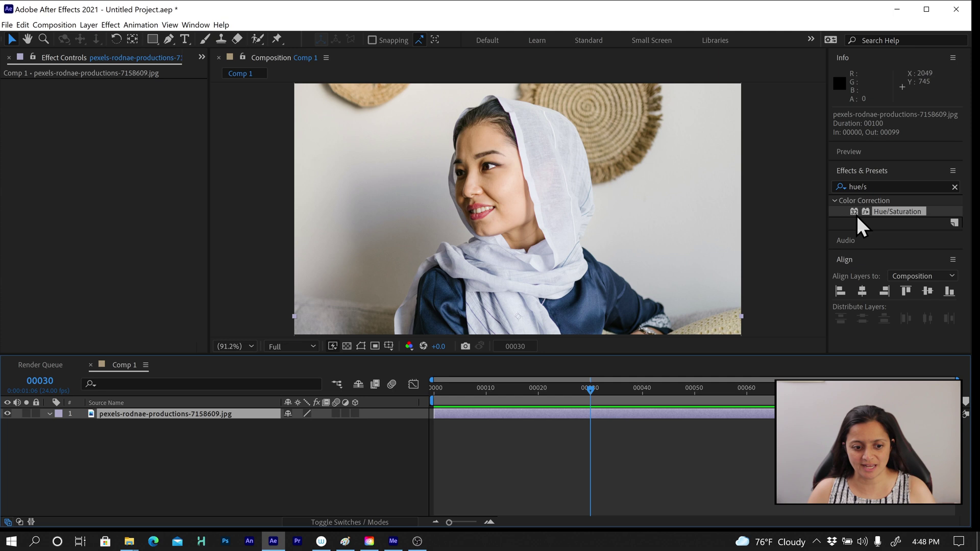
pyautogui.click(955, 187)
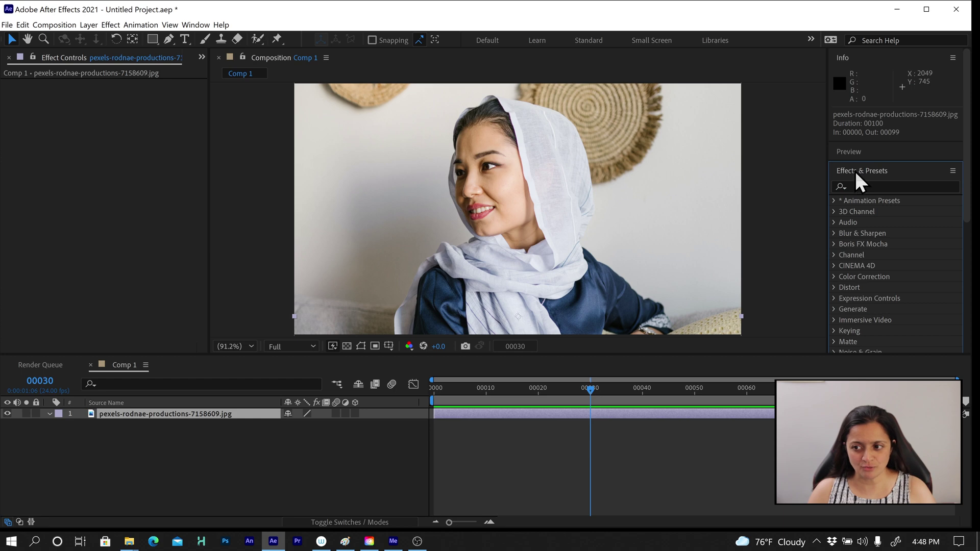
# - Find Hue/Saturation by searching 'hue/' and apply it to the photo layer with default settings
pyautogui.click(195, 24)
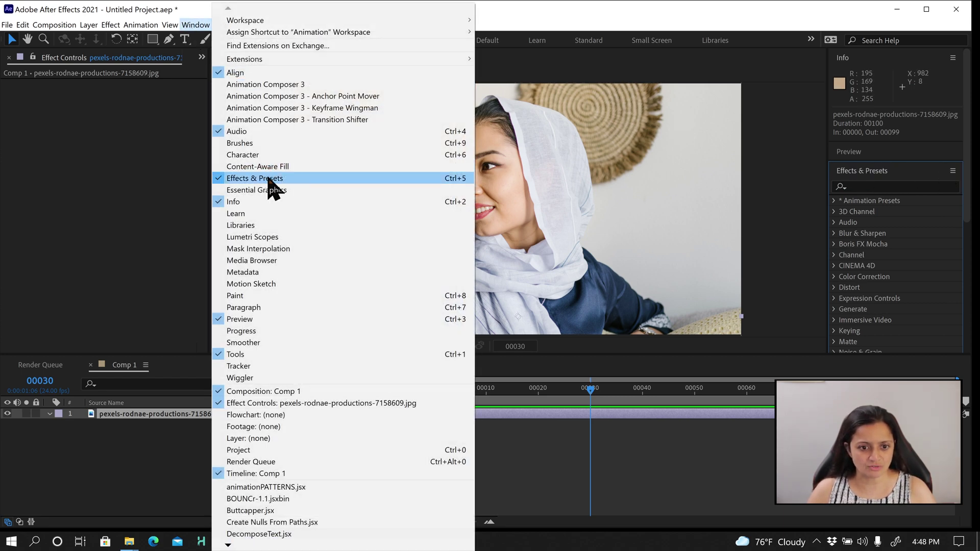
pyautogui.click(878, 186)
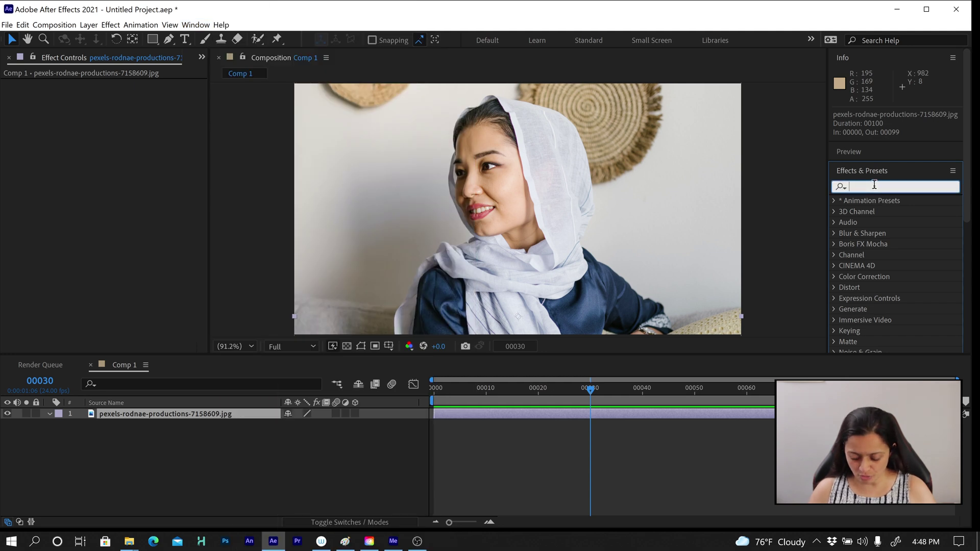
pyautogui.write('hue/')
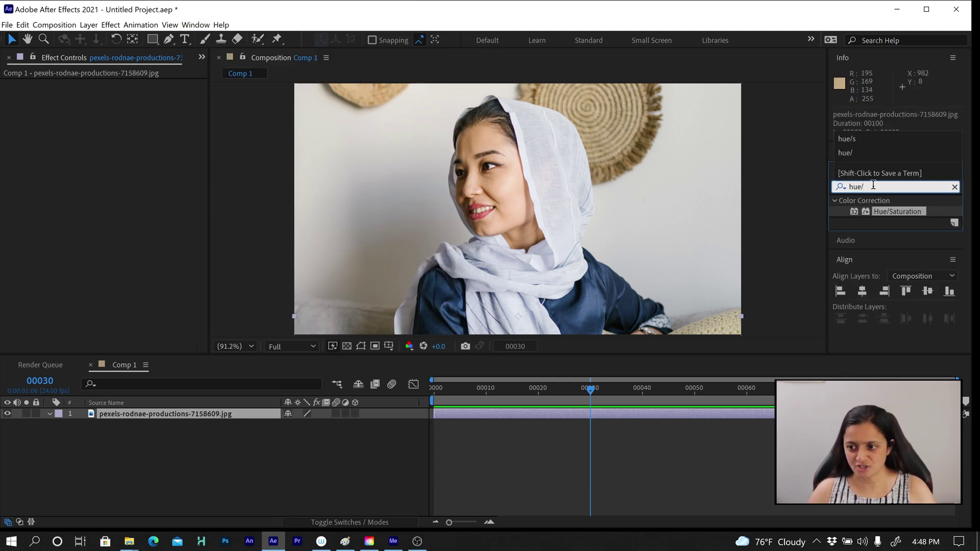
pyautogui.moveTo(888, 212); pyautogui.dragTo(646, 415)
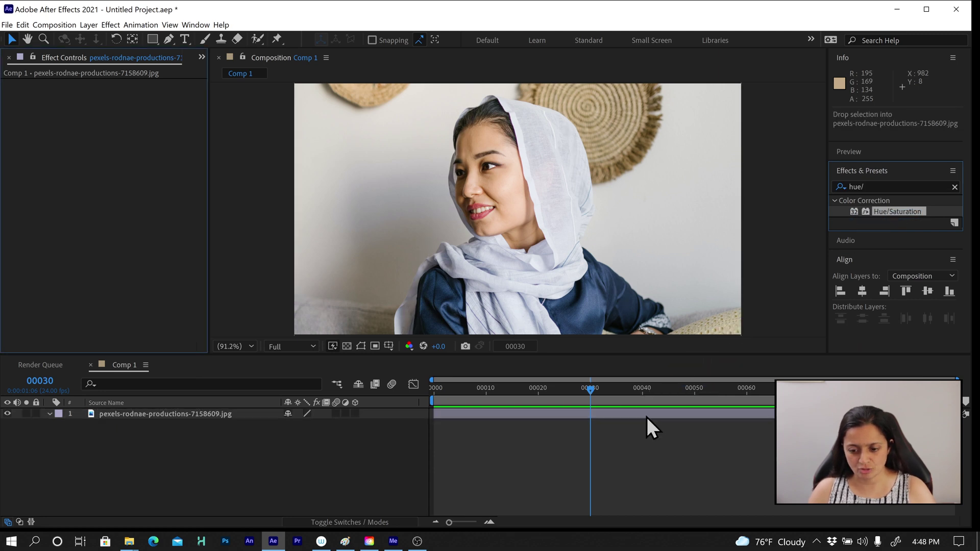
pyautogui.press('e')
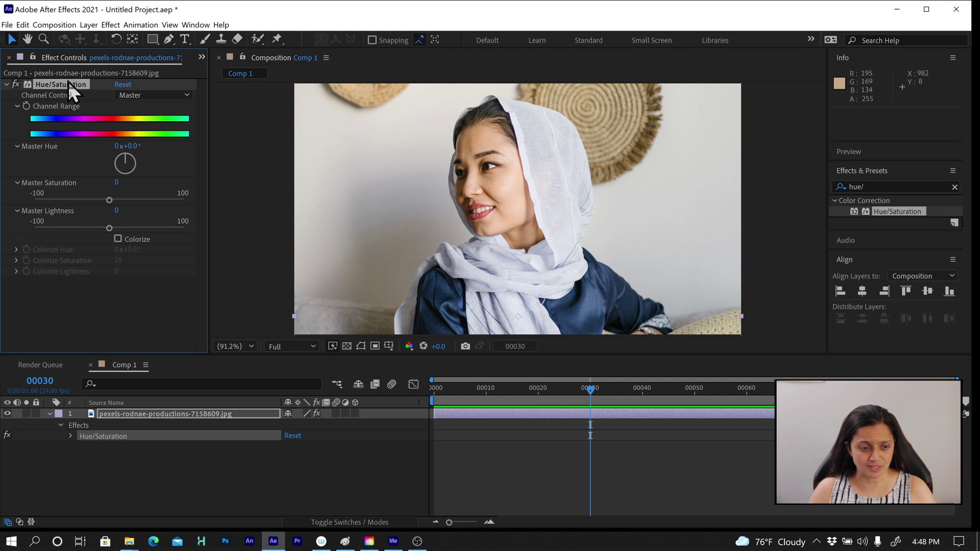
pyautogui.click(203, 56)
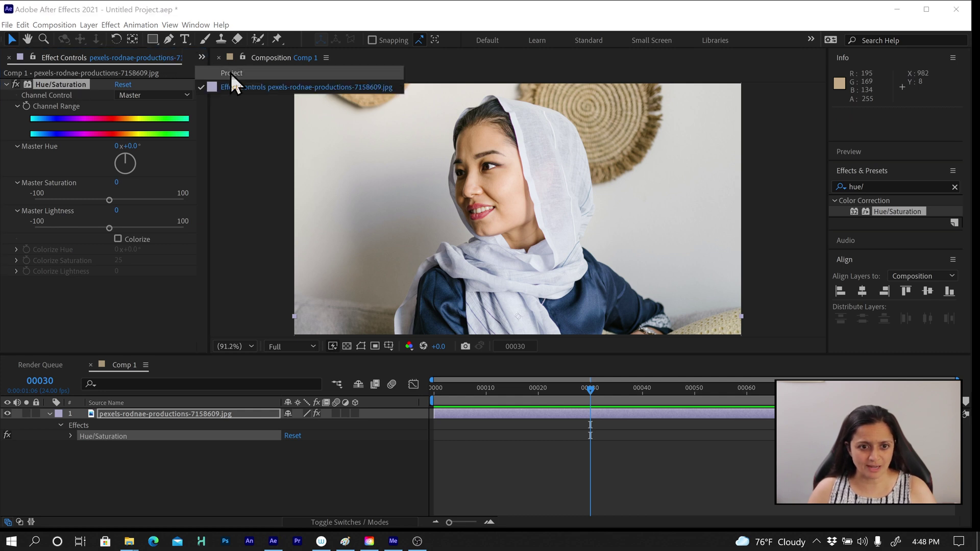
pyautogui.click(137, 57)
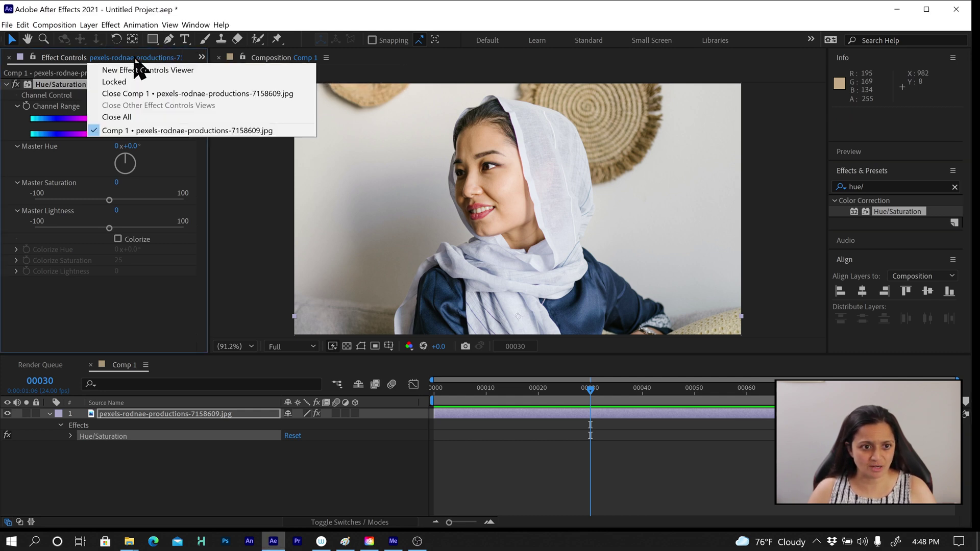
pyautogui.click(44, 55)
pyautogui.click(195, 25)
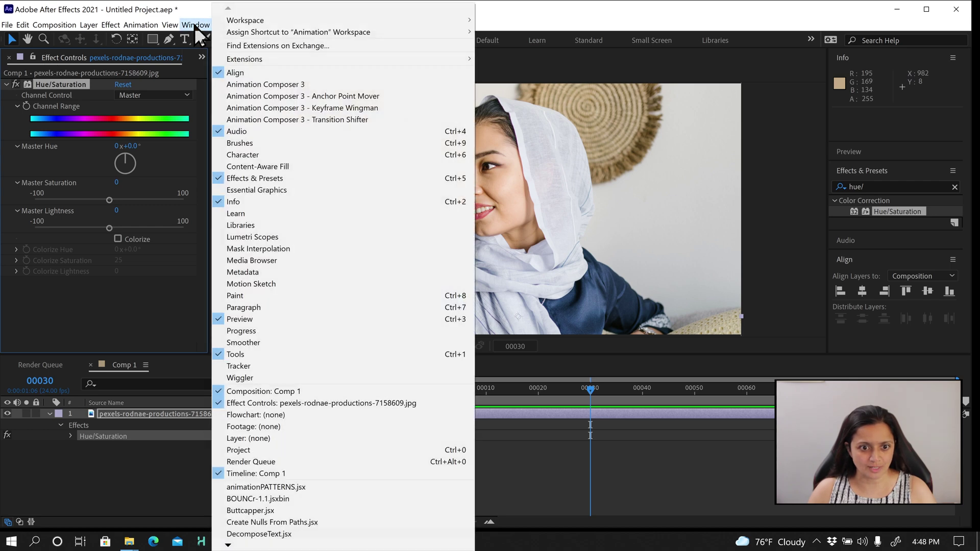
pyautogui.click(268, 405)
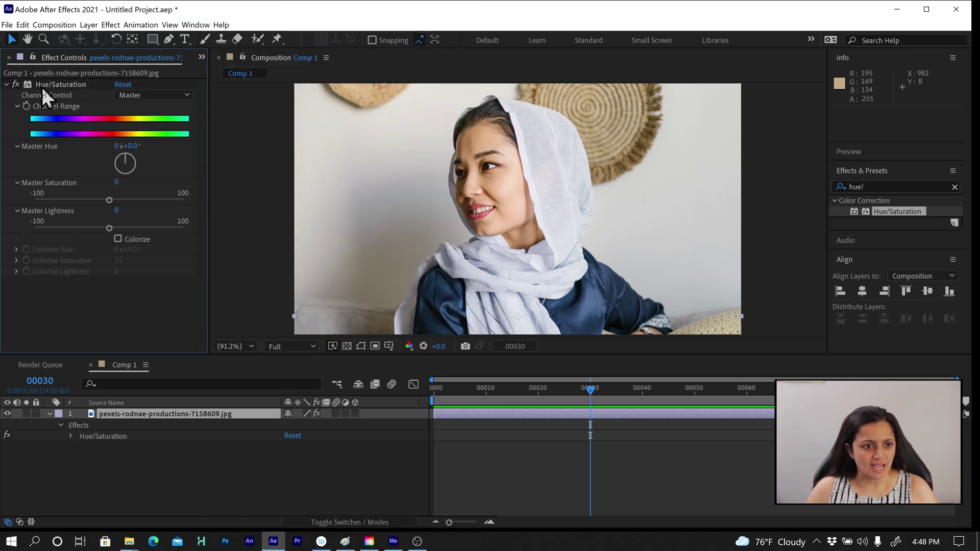
# - Add a Channel Range keyframe at frame 30 and show only the layer's keyframed properties (U)
pyautogui.click(590, 391)
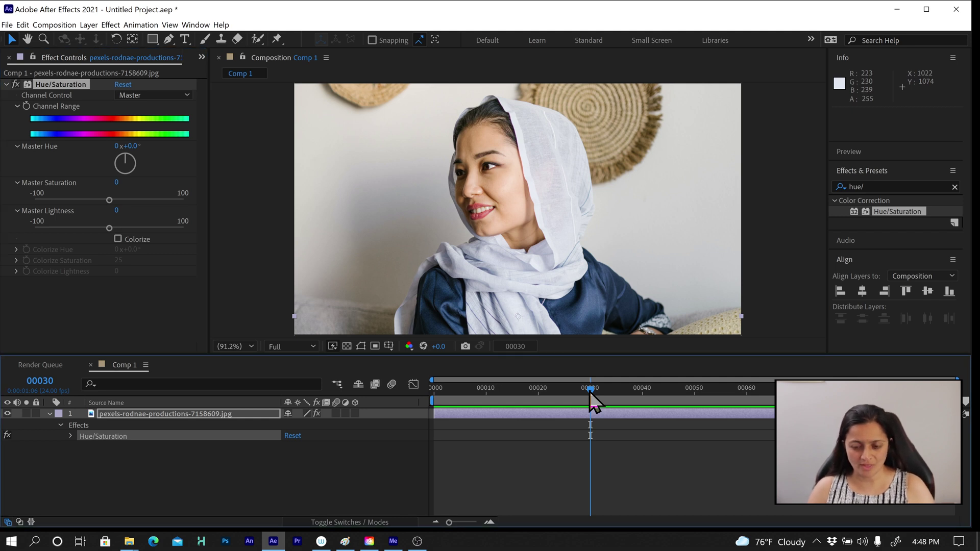
pyautogui.click(28, 107)
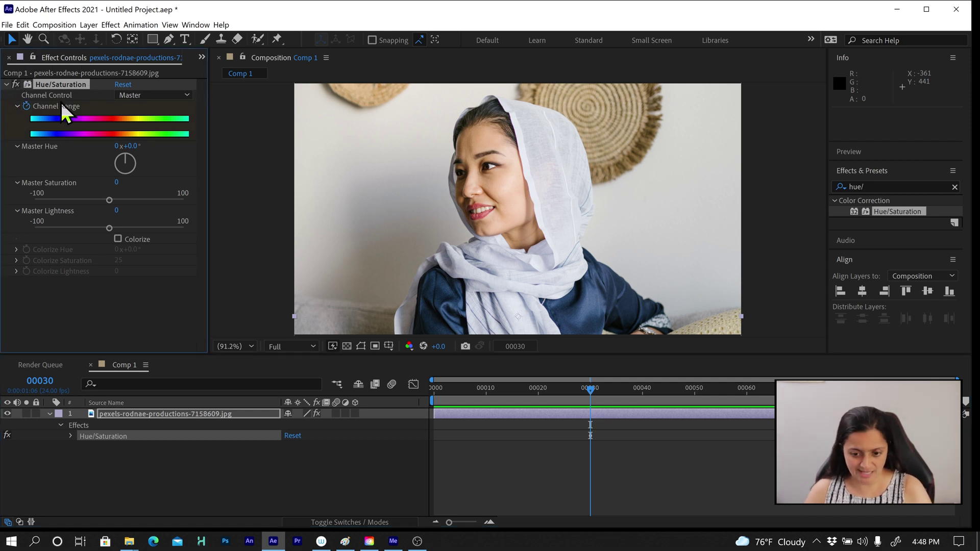
pyautogui.press('u')
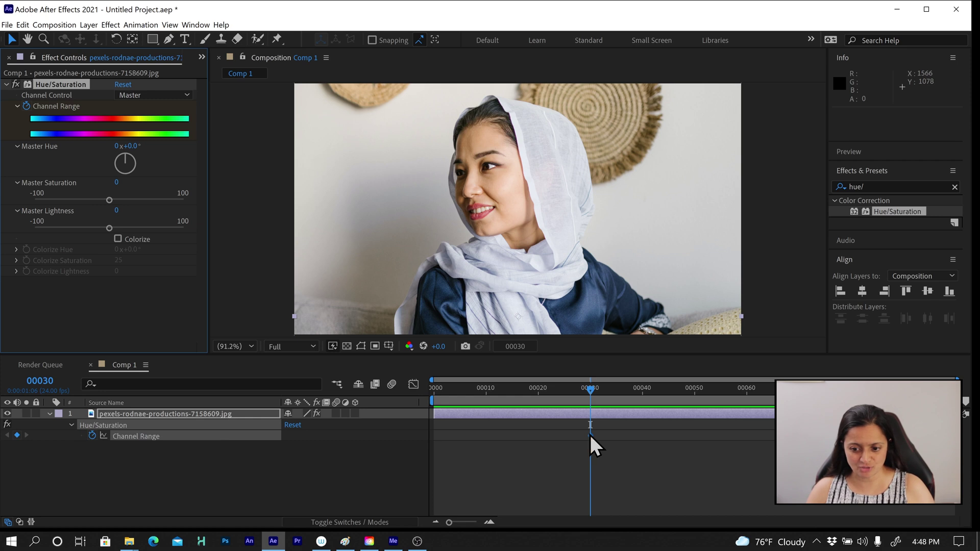
pyautogui.click(615, 396)
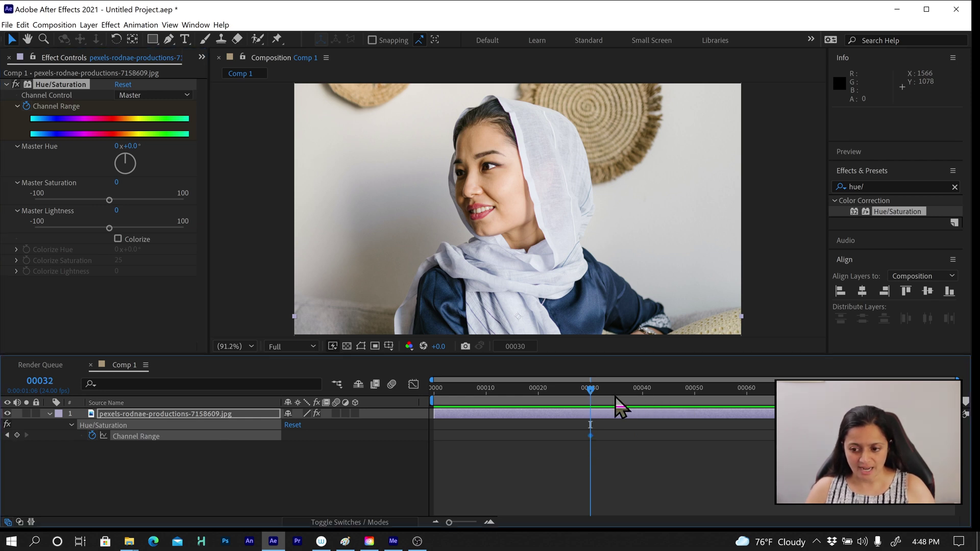
# - At frame 60, keyframe Master Saturation at -100 so the photo turns grayscale
pyautogui.moveTo(615, 398); pyautogui.dragTo(745, 408)
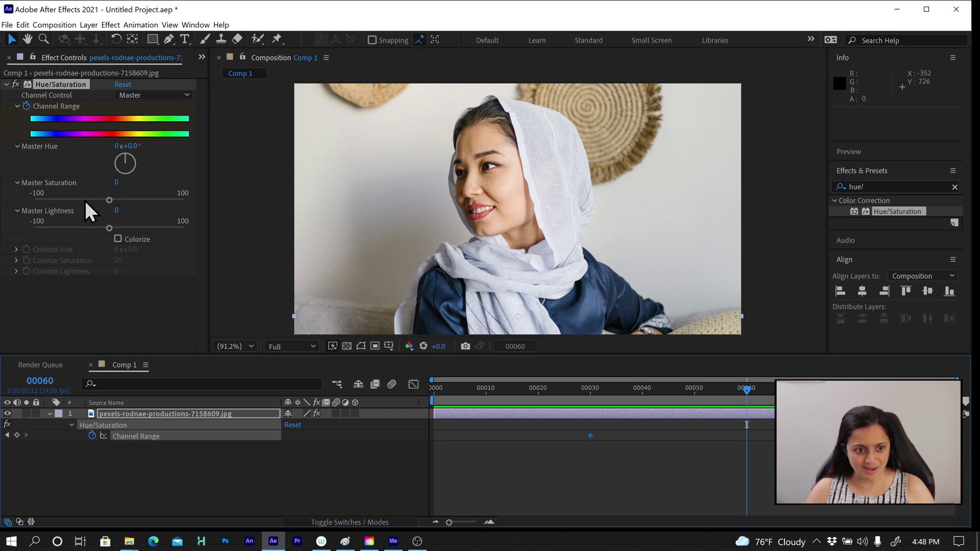
pyautogui.moveTo(109, 200); pyautogui.dragTo(59, 200)
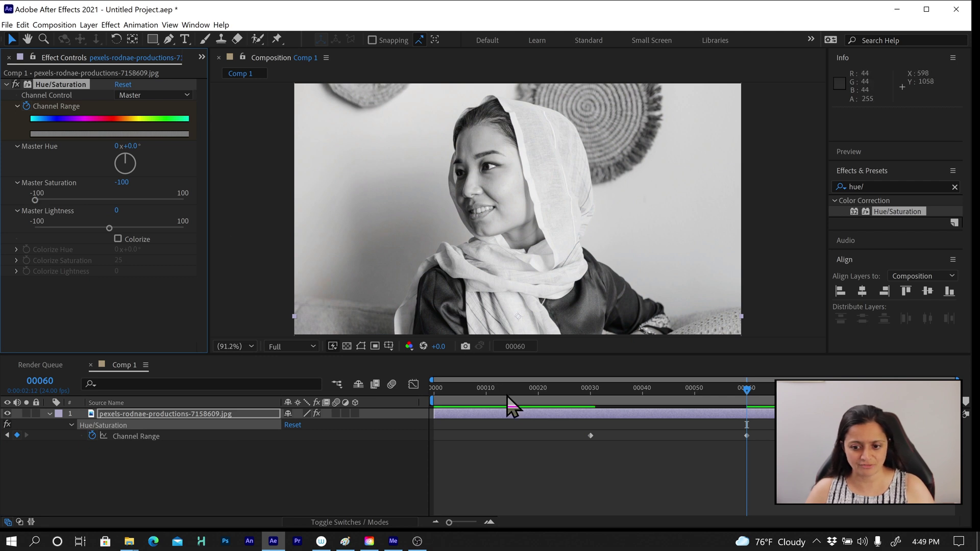
pyautogui.click(747, 437)
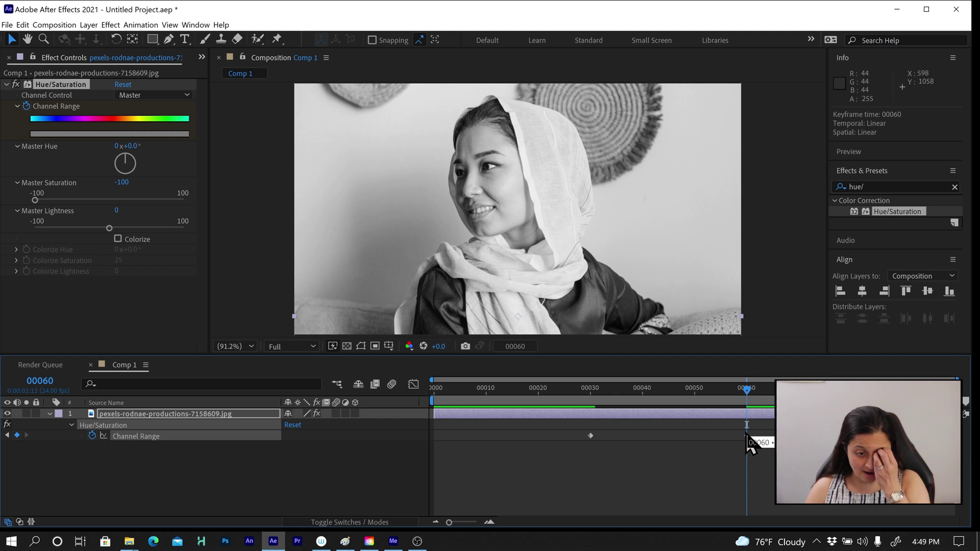
pyautogui.click(481, 388)
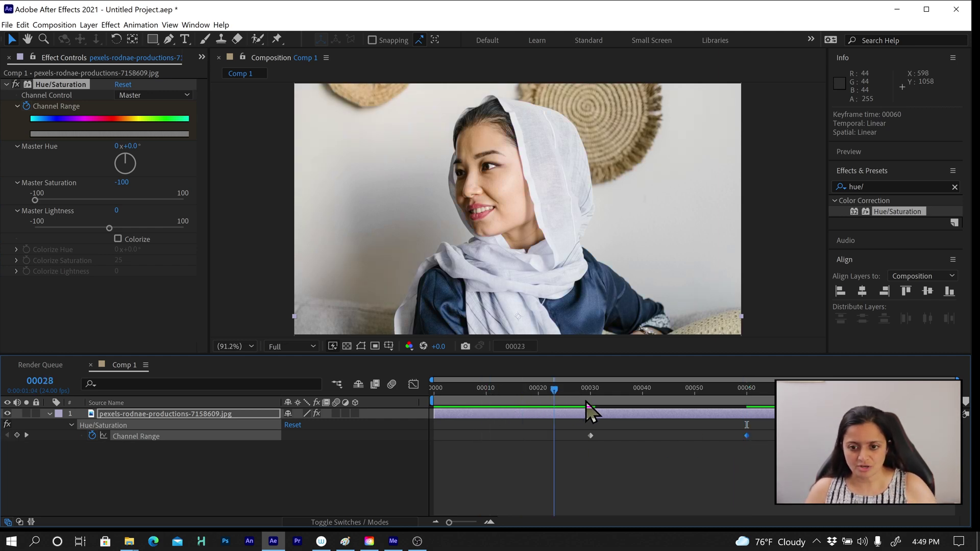
pyautogui.moveTo(490, 389)
pyautogui.mouseDown()
pyautogui.moveTo(702, 412)
pyautogui.moveTo(778, 433)
pyautogui.mouseUp()
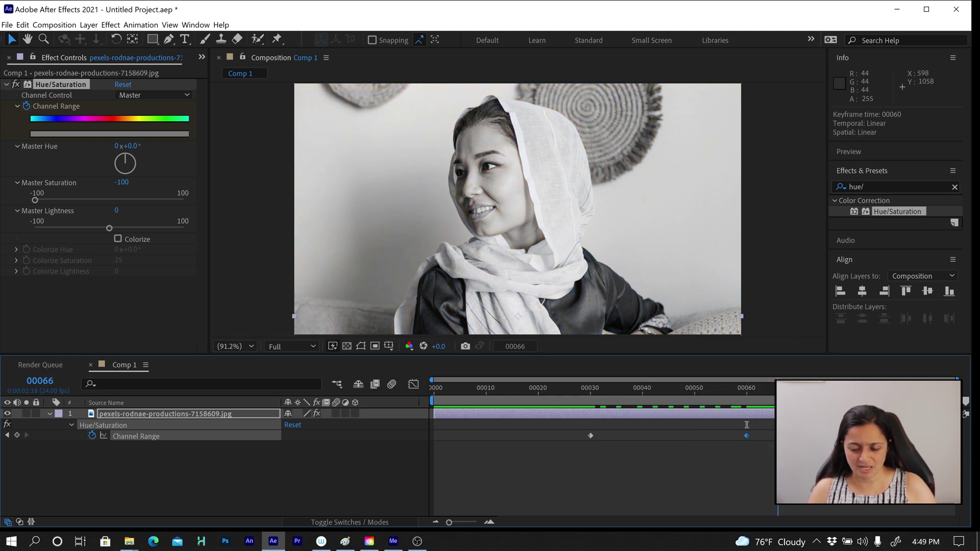